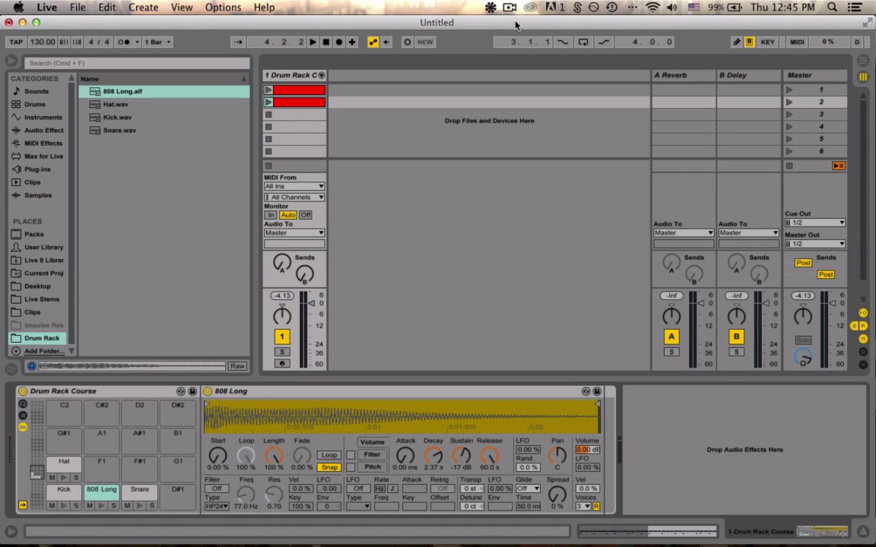
Glance at Arrangement view, return to Session, and play then stop the Drum Rack clip in slot 2.
click(863, 63)
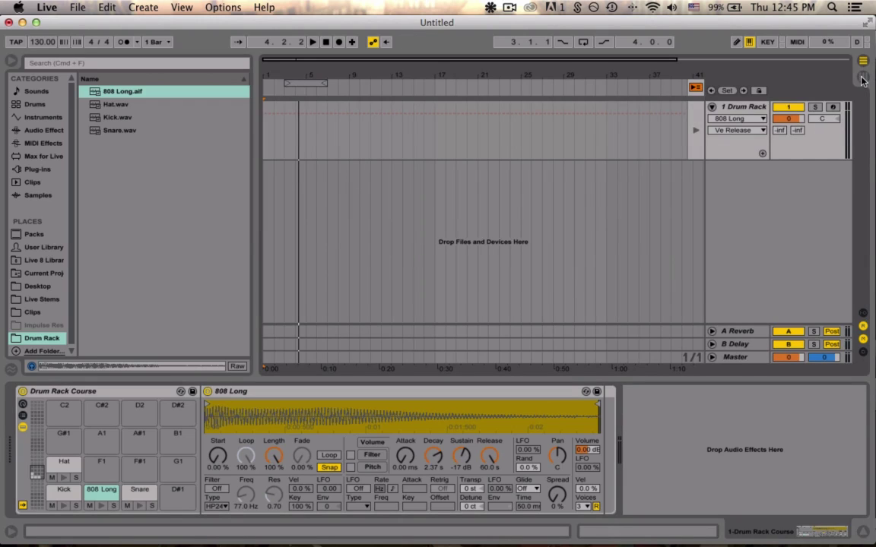
click(863, 78)
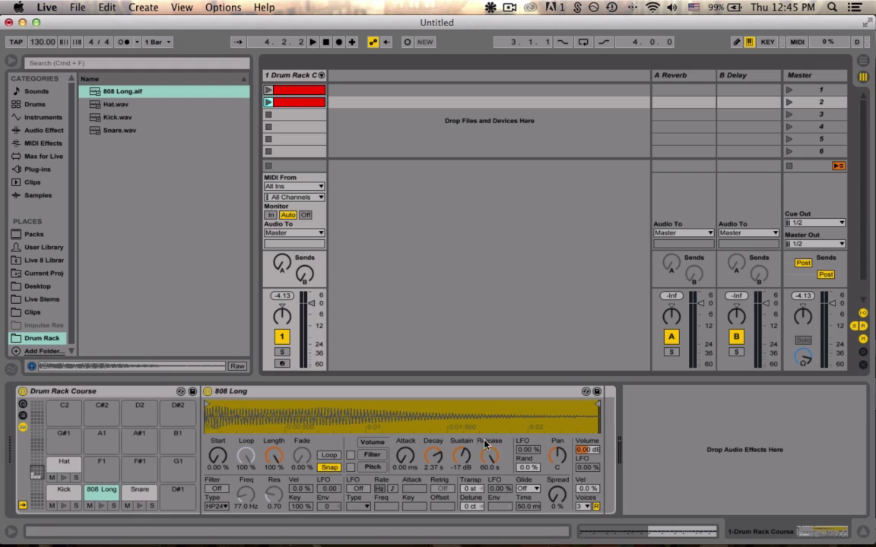
click(269, 103)
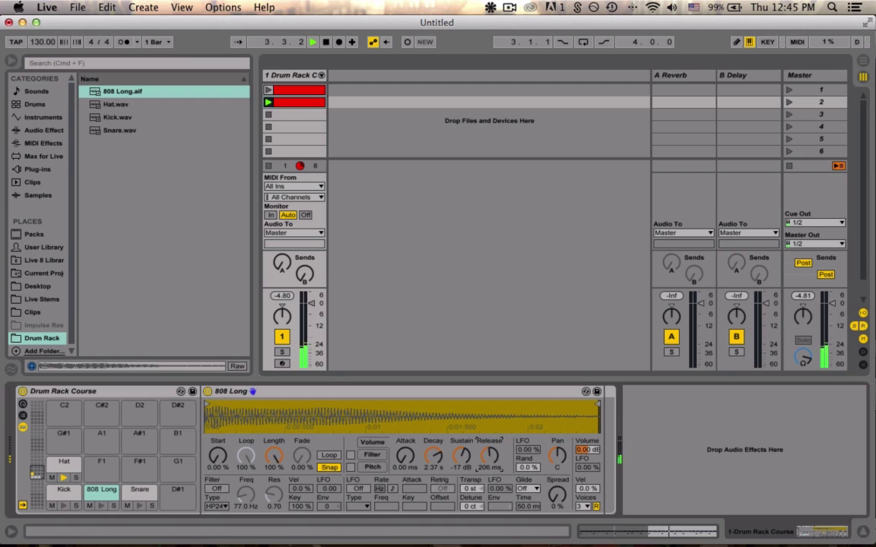
key(space)
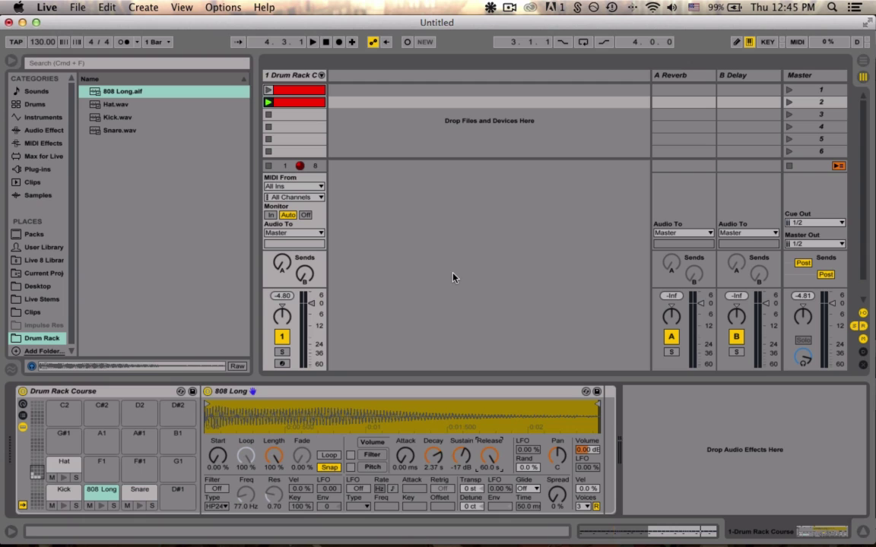
Show the clip's Release automation, ramp it from maximum down to minimum, and loop four bars.
right_click(493, 457)
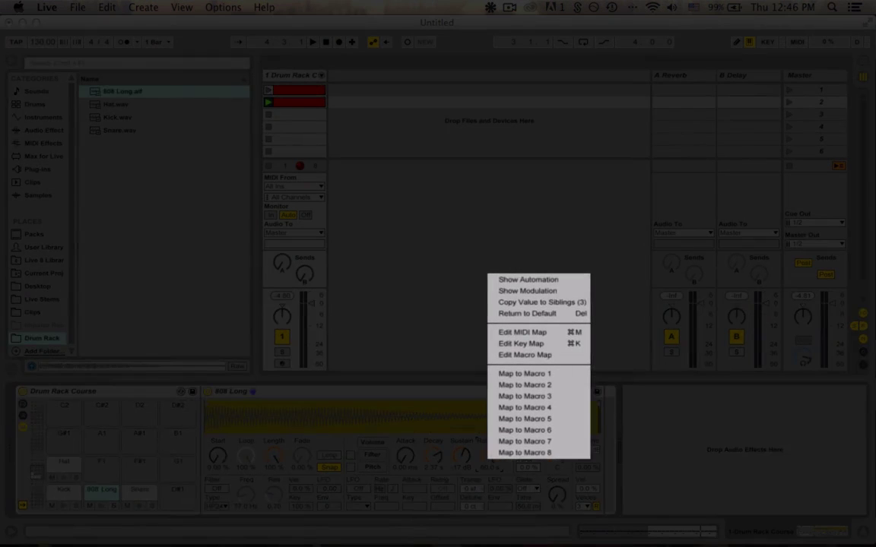
click(524, 282)
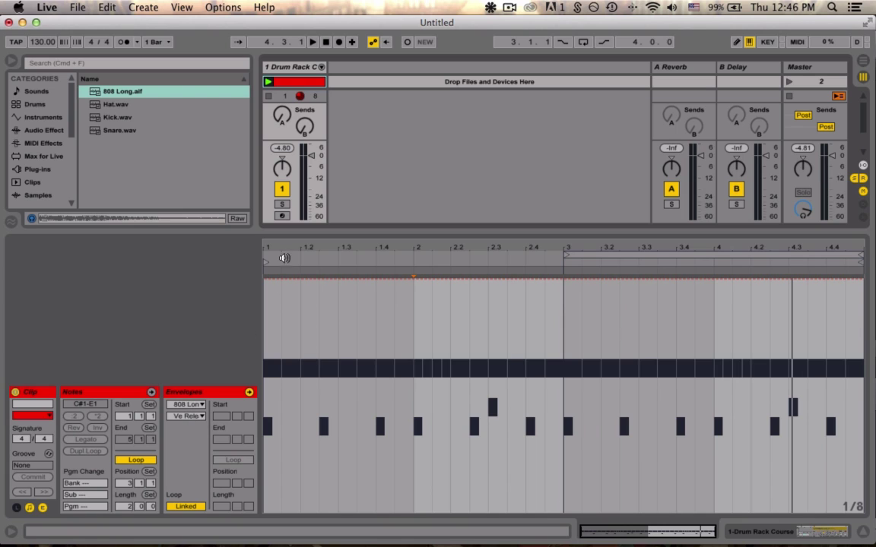
click(280, 281)
drag(332, 284, 790, 511)
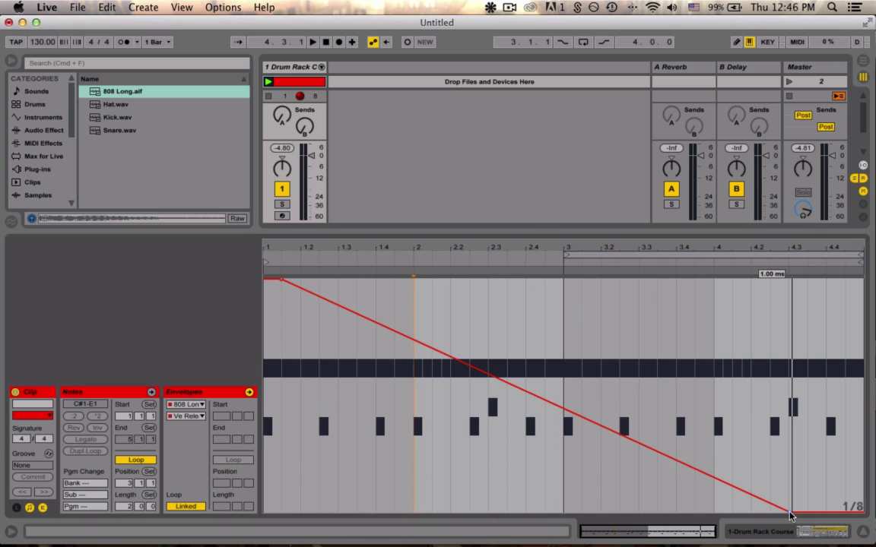
key(space)
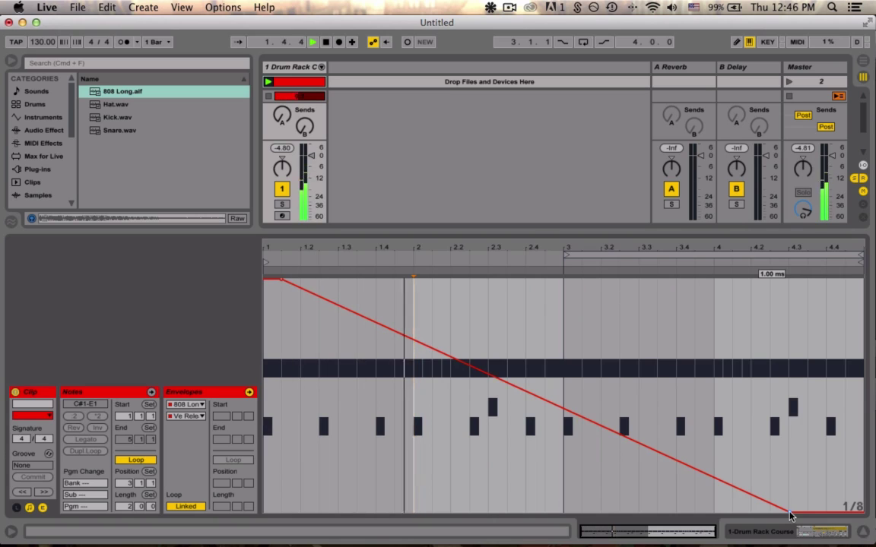
drag(790, 516, 821, 512)
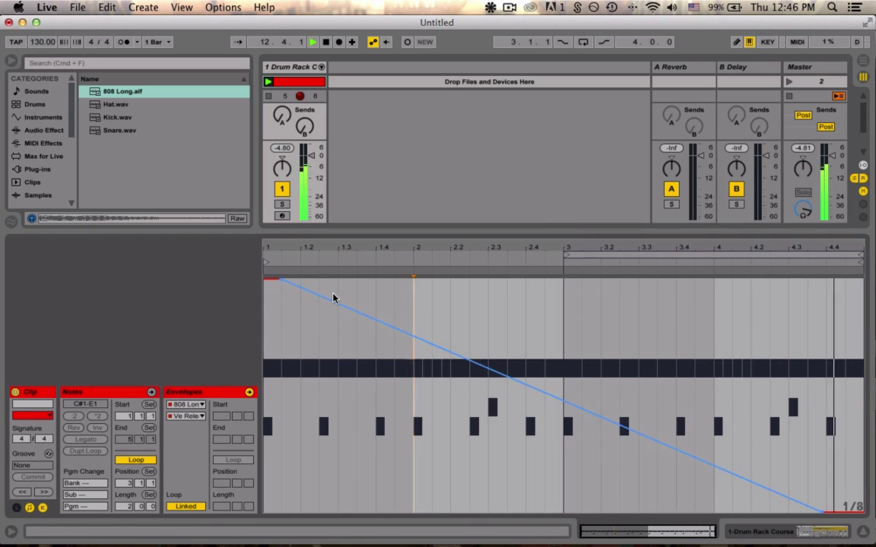
drag(565, 257, 264, 257)
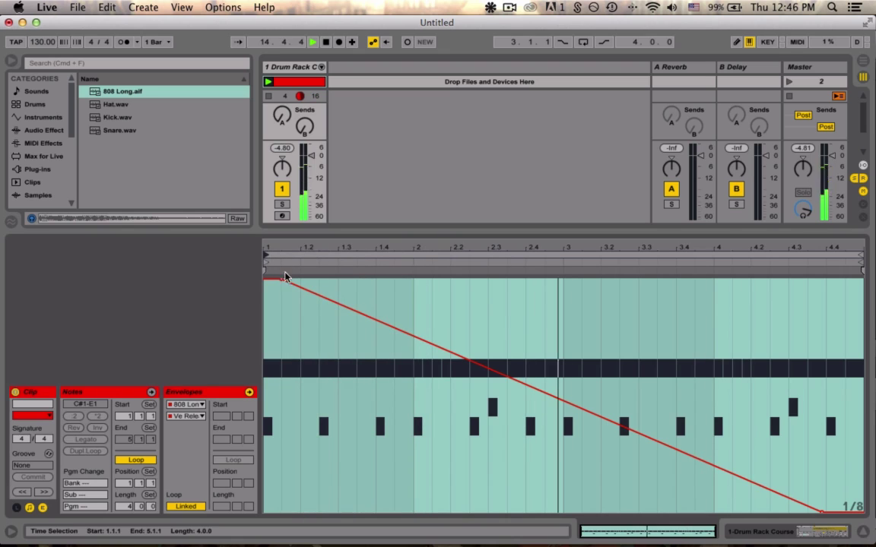
click(460, 312)
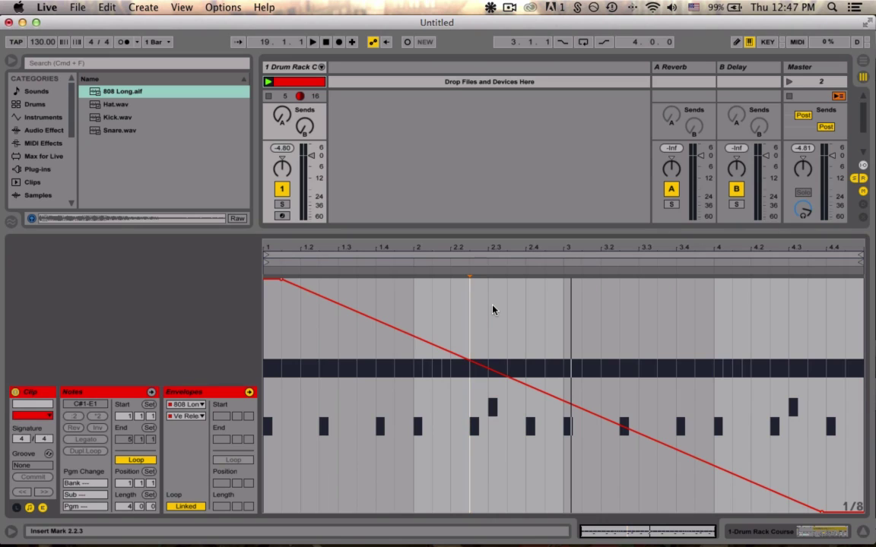
In Draw Mode, pencil stepped Release values across bars 2–3, then set the envelope grid Off.
key(b)
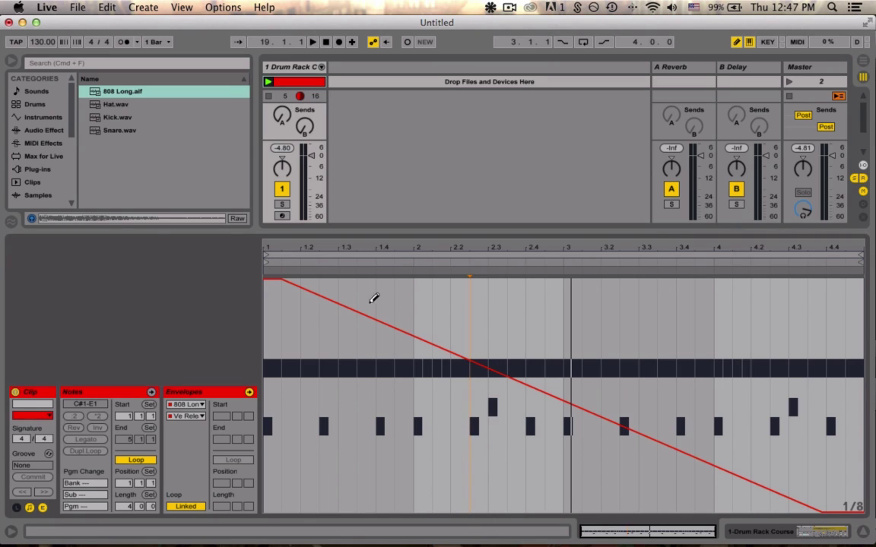
mouse_move(373, 299)
mouse_down()
mouse_move(434, 350)
mouse_move(506, 383)
mouse_move(576, 367)
mouse_move(708, 452)
mouse_move(807, 477)
mouse_move(855, 503)
mouse_up()
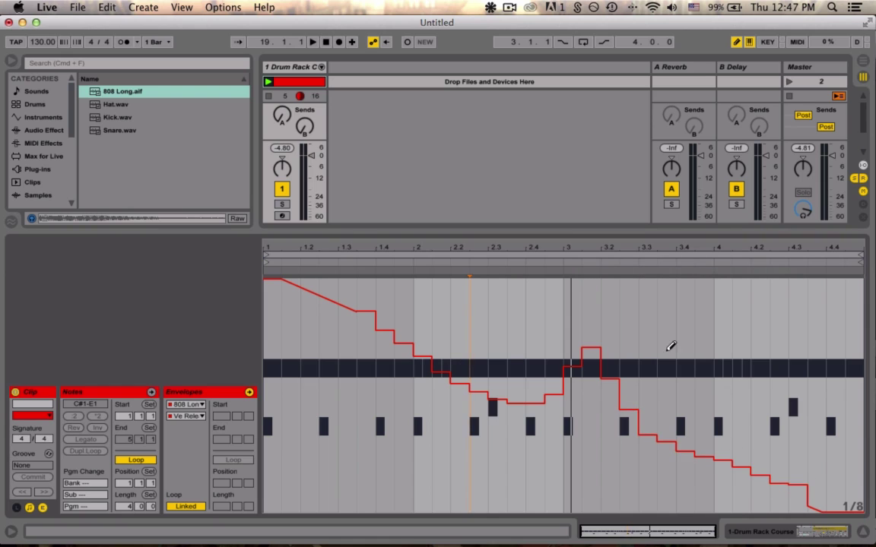
right_click(549, 327)
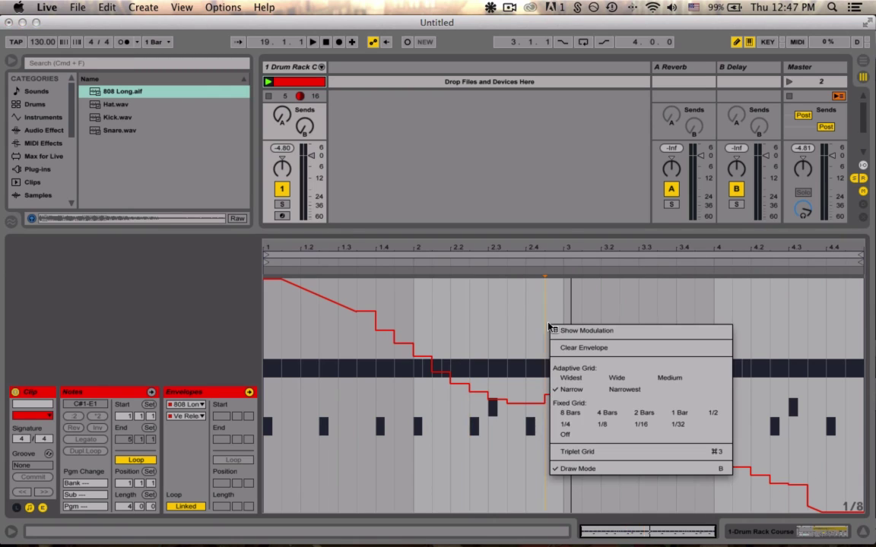
click(565, 434)
Redraw the Release envelope between bar 1.4 and 2, play it back, then clear the envelope.
mouse_move(336, 293)
mouse_down()
mouse_move(402, 357)
mouse_move(523, 390)
mouse_move(592, 322)
mouse_move(716, 469)
mouse_move(823, 497)
mouse_move(791, 433)
mouse_move(567, 415)
mouse_move(548, 358)
mouse_move(474, 356)
mouse_move(478, 293)
mouse_move(549, 272)
mouse_move(561, 337)
mouse_move(552, 424)
mouse_move(586, 513)
mouse_move(644, 542)
mouse_move(664, 328)
mouse_move(659, 271)
mouse_move(669, 274)
mouse_move(783, 360)
mouse_move(817, 502)
mouse_up()
key(space)
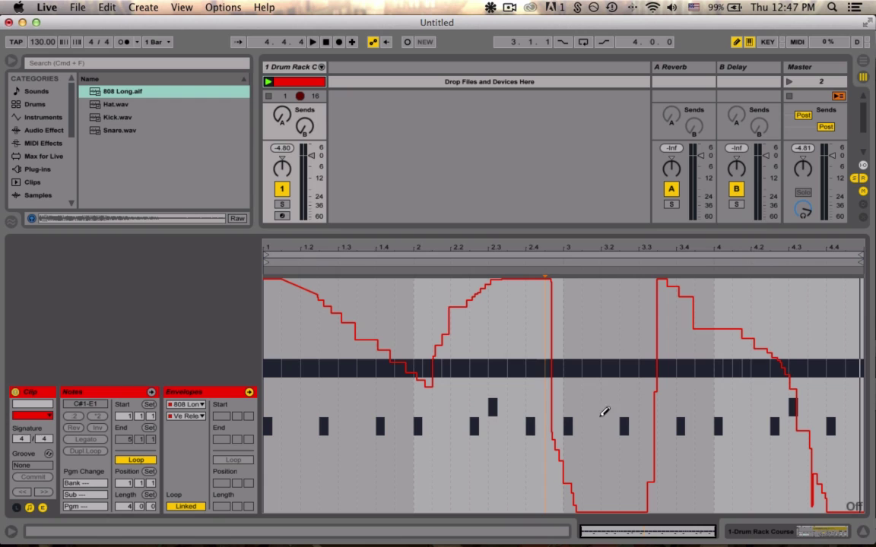
right_click(492, 371)
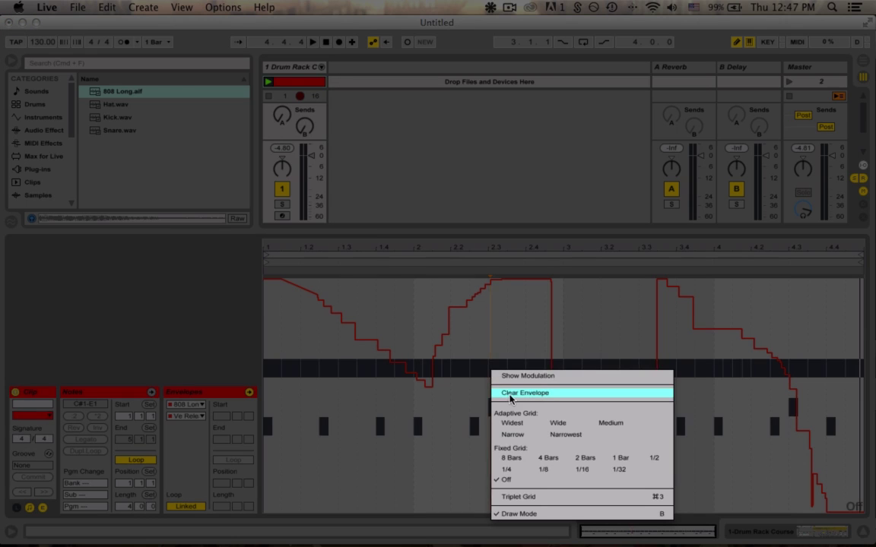
click(511, 393)
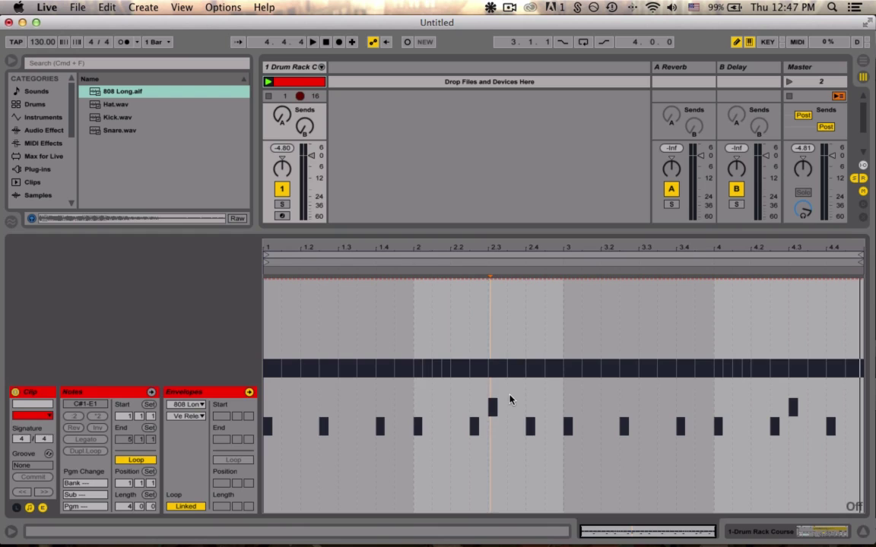
Show the Drum Rack device, record with count-in, and turn Release down to 8.13 ms.
key(shift+Tab)
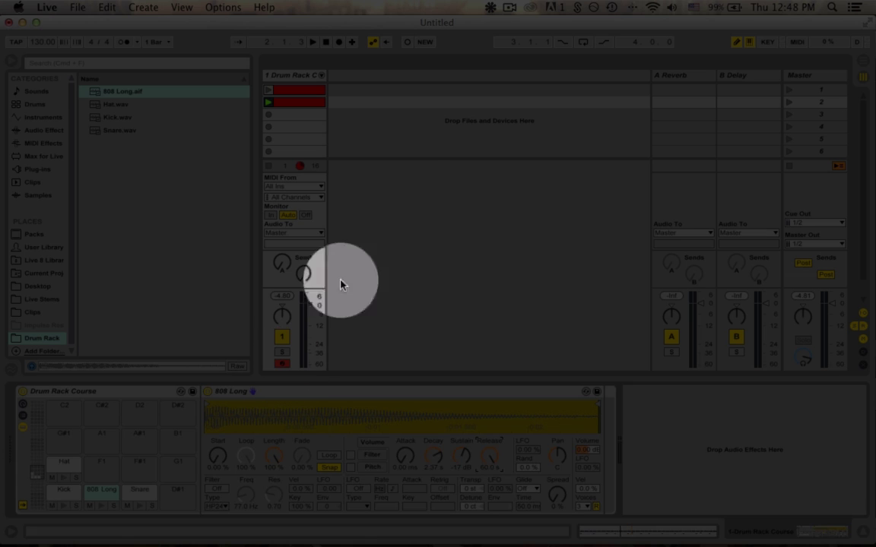
click(407, 43)
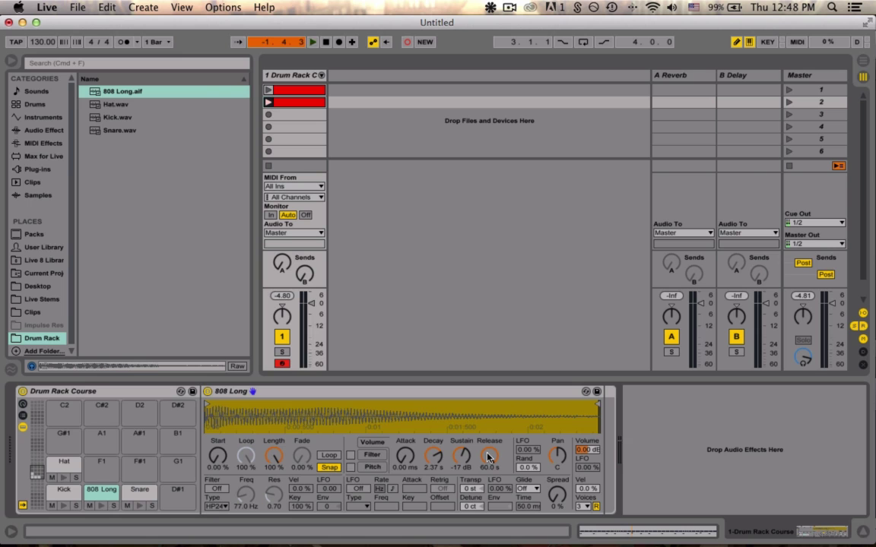
drag(489, 457, 489, 525)
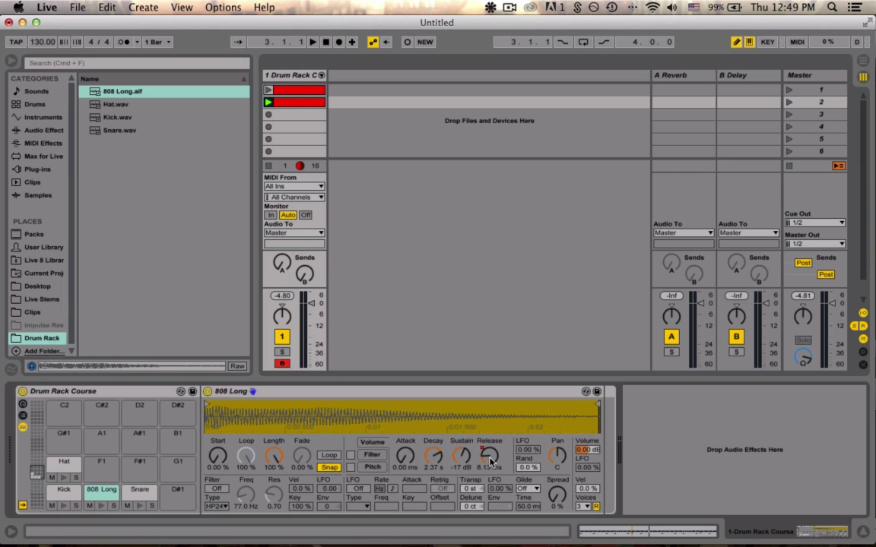
Display the recorded Release automation in the clip's Envelopes box with 808 Long chosen as the device.
right_click(489, 459)
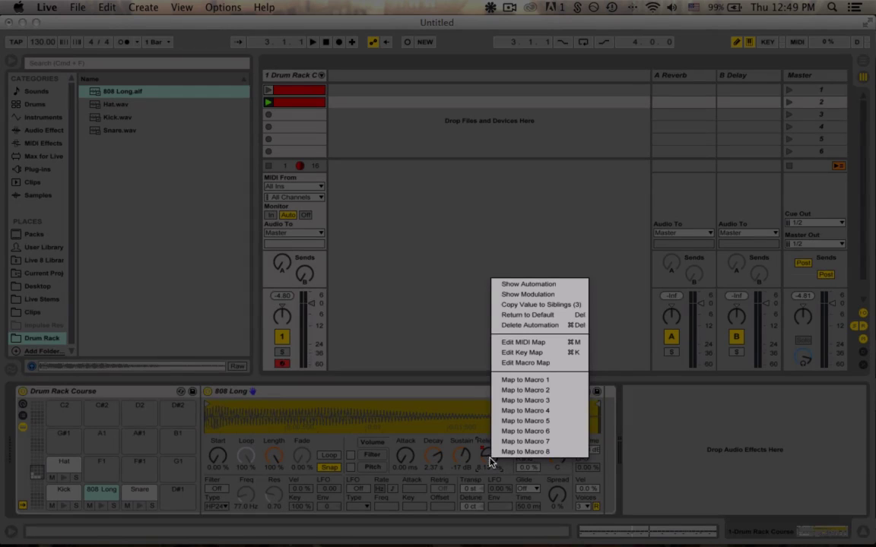
click(514, 283)
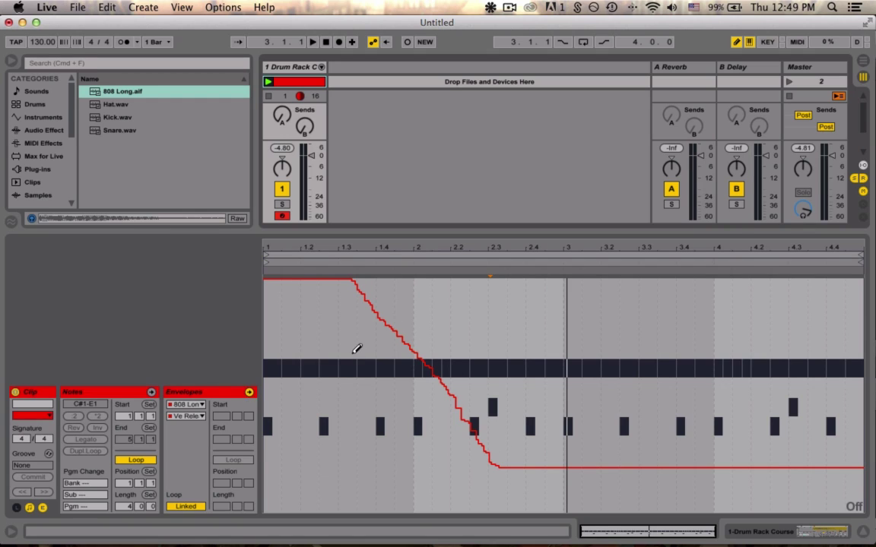
click(195, 406)
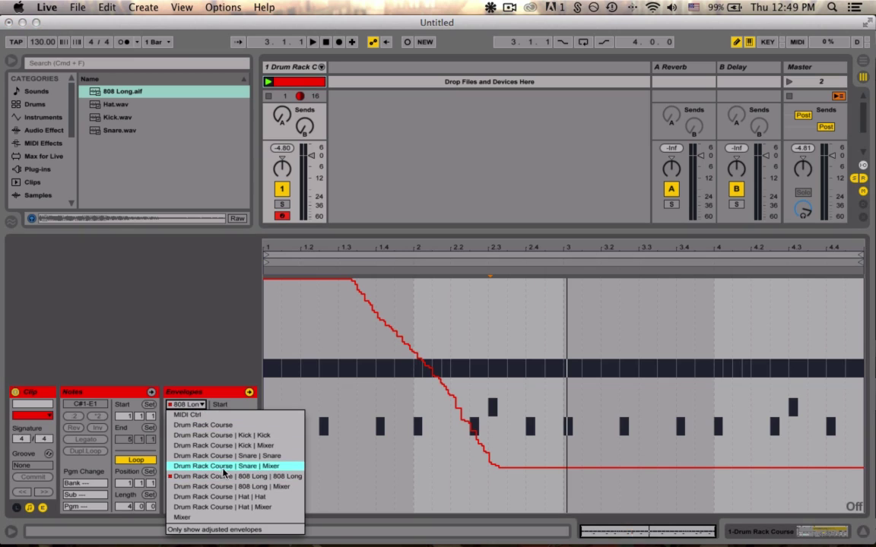
click(261, 478)
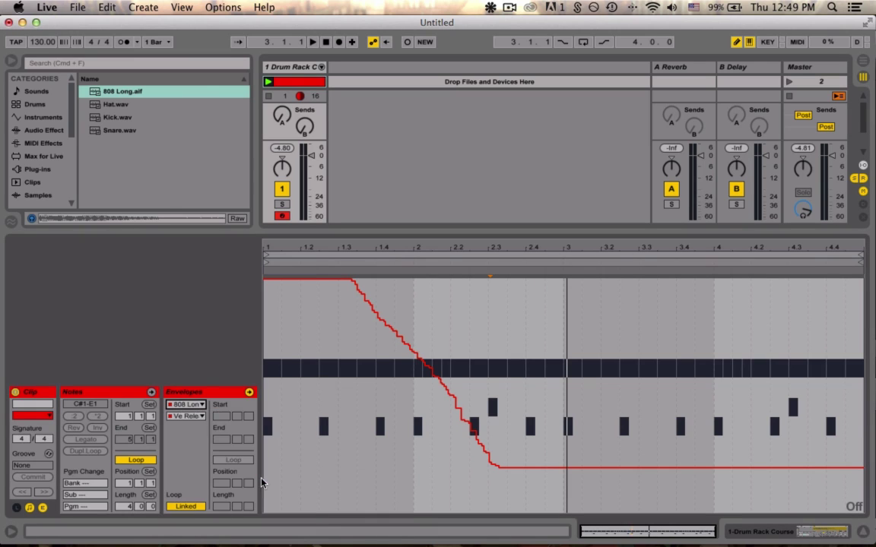
click(186, 418)
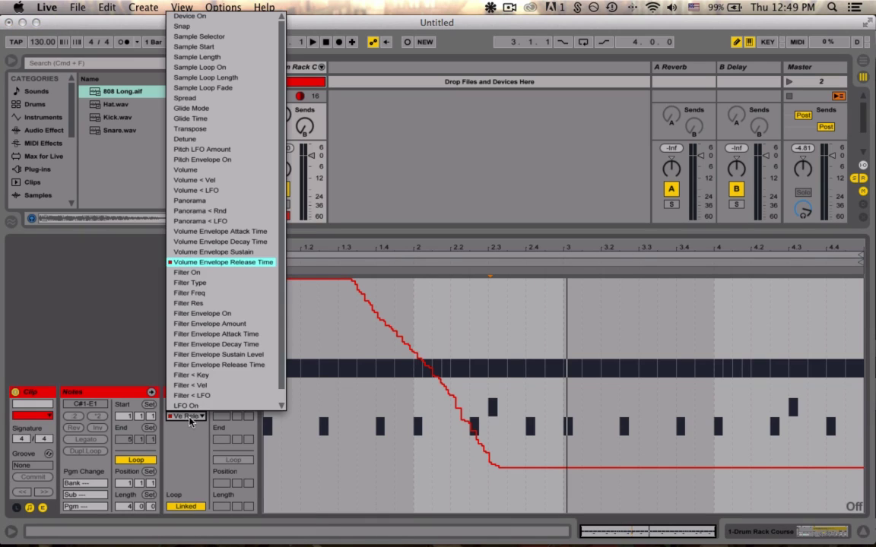
Keep Release Time as the envelope control, launch the first drum clip, and open clip slot 2.
click(213, 262)
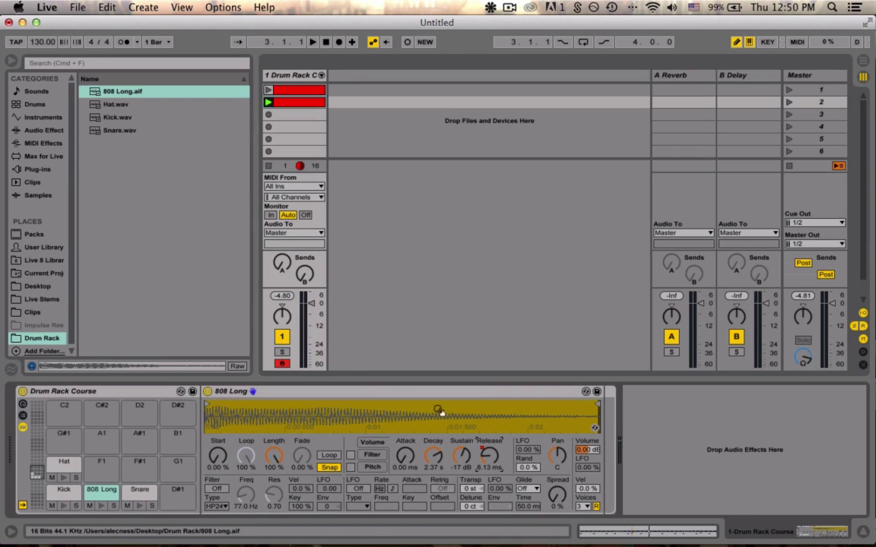
click(289, 93)
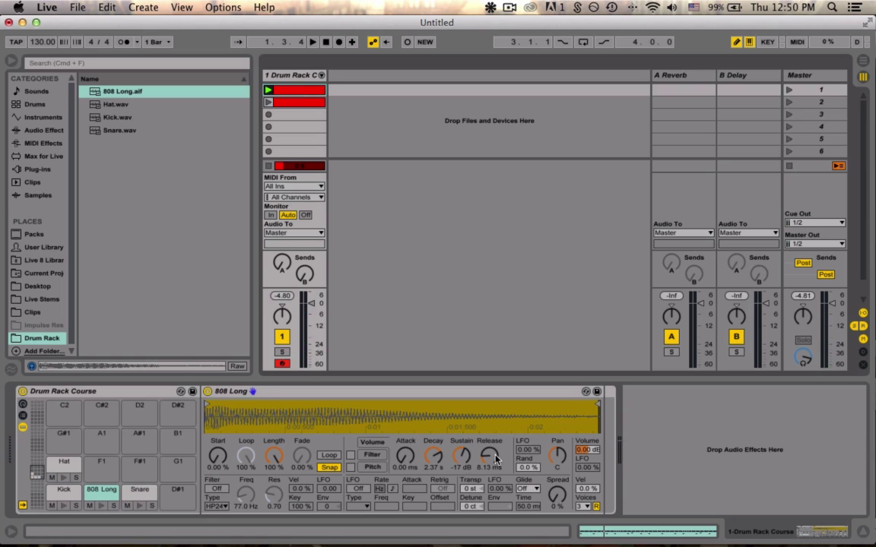
click(286, 104)
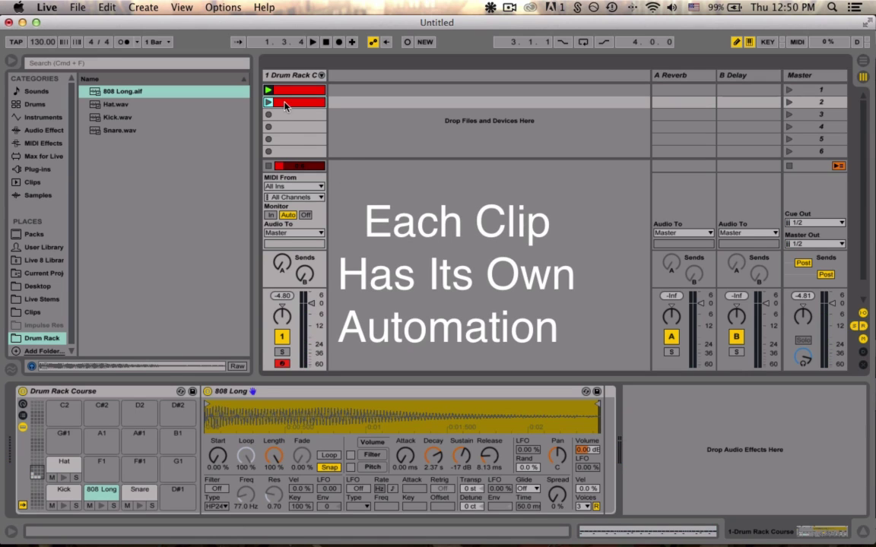
double_click(289, 104)
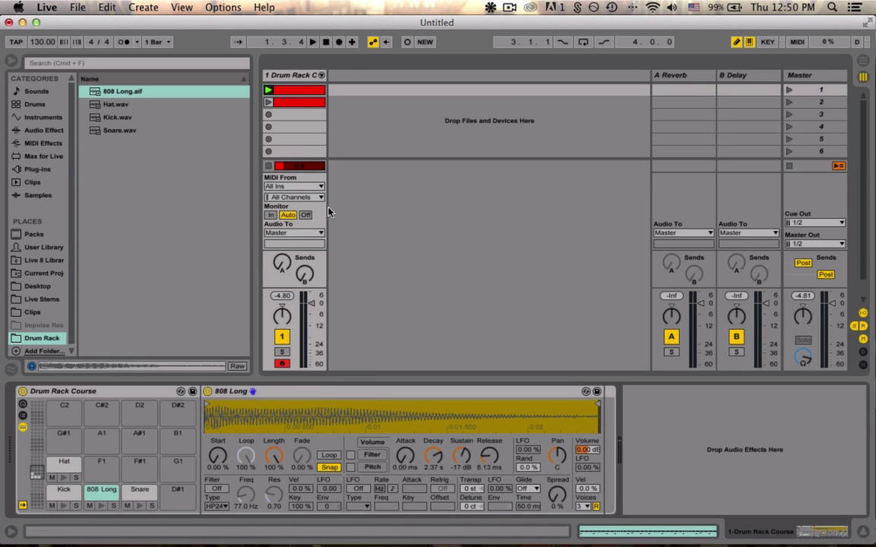
Open the second clip's release-time envelope and switch its grid to Narrow (1/8).
double_click(295, 109)
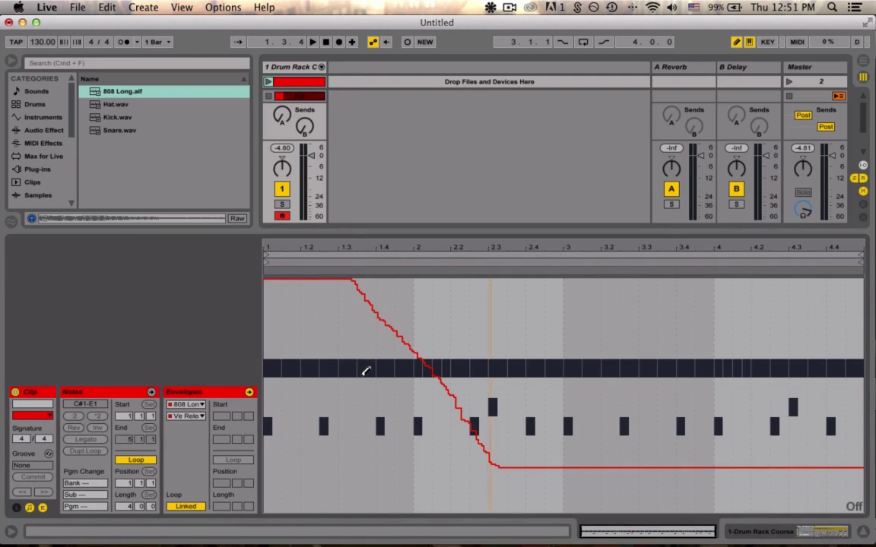
drag(272, 350, 446, 357)
right_click(315, 325)
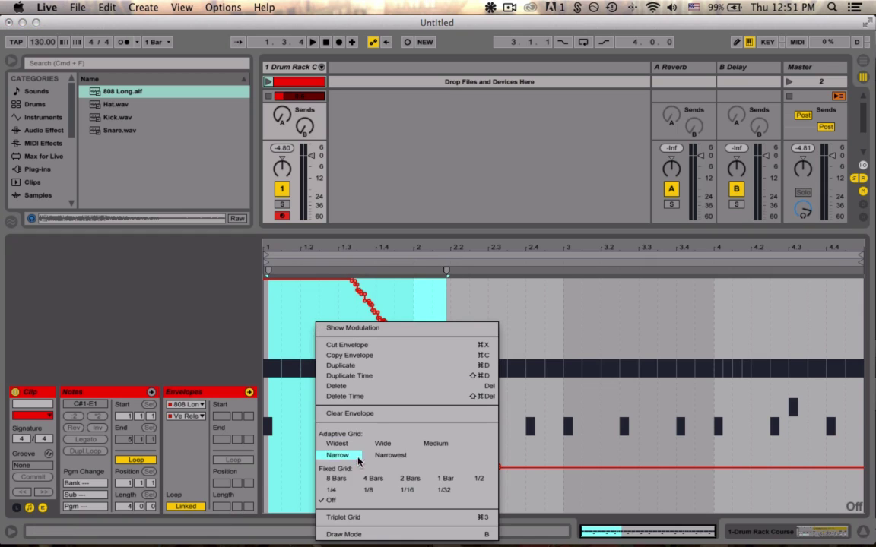
click(334, 455)
Select the whole clip, undo then redo to keep the envelope ramp, and show the 808 Long settings.
click(267, 307)
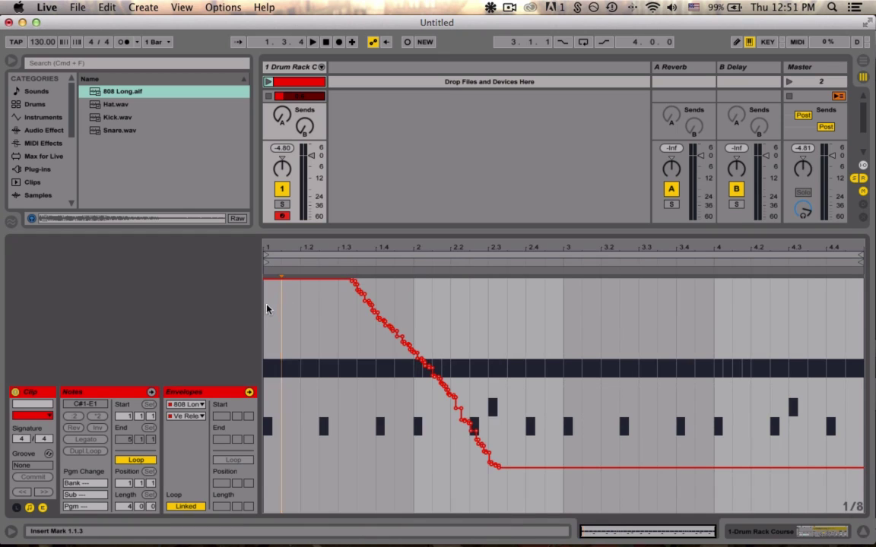
drag(266, 307, 736, 352)
key(super+a)
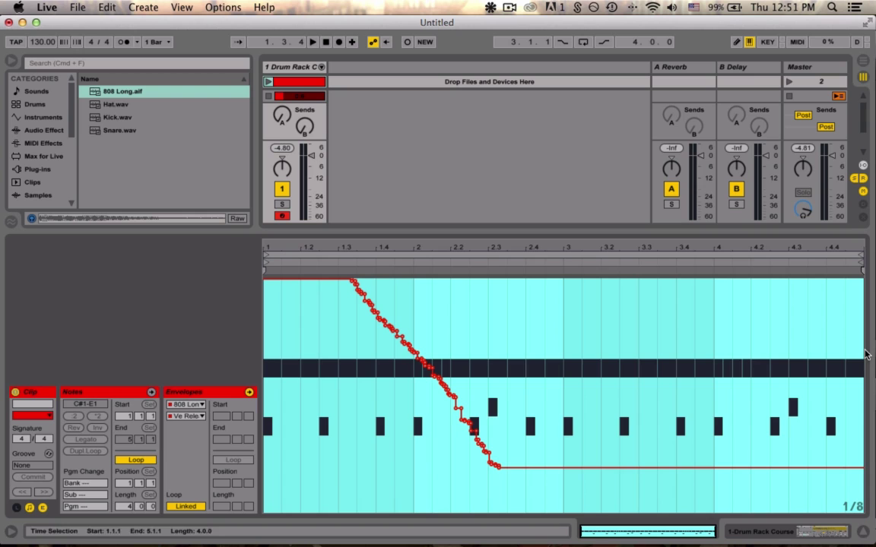
key(super+z)
key(super+z)
key(super+z)
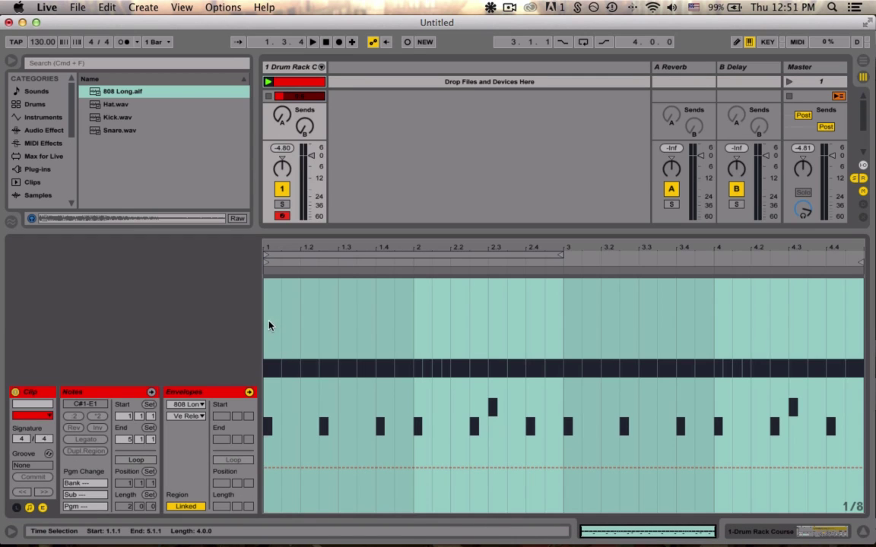
drag(266, 326, 862, 380)
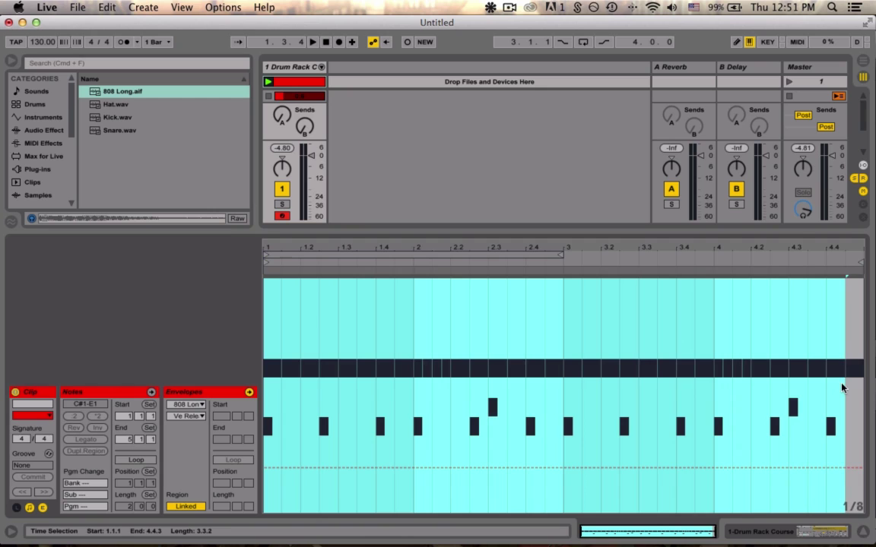
key(super+shift+z)
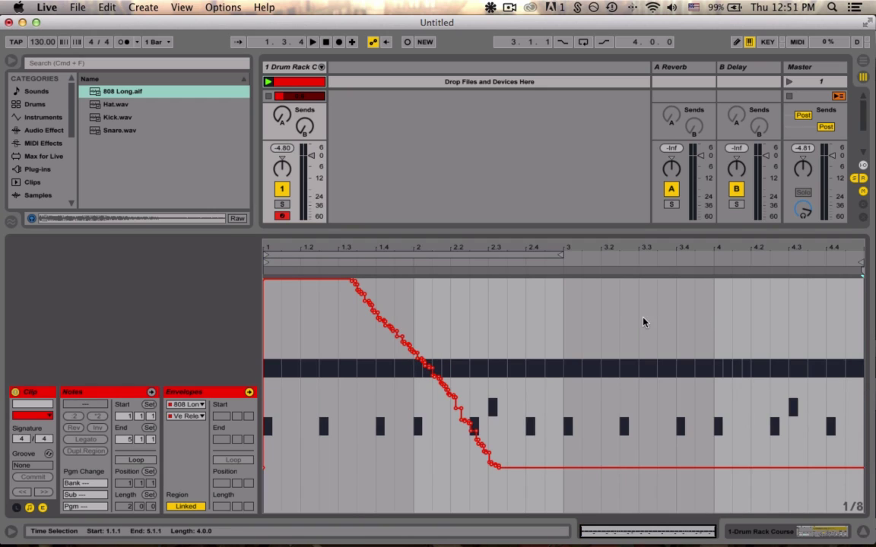
click(413, 170)
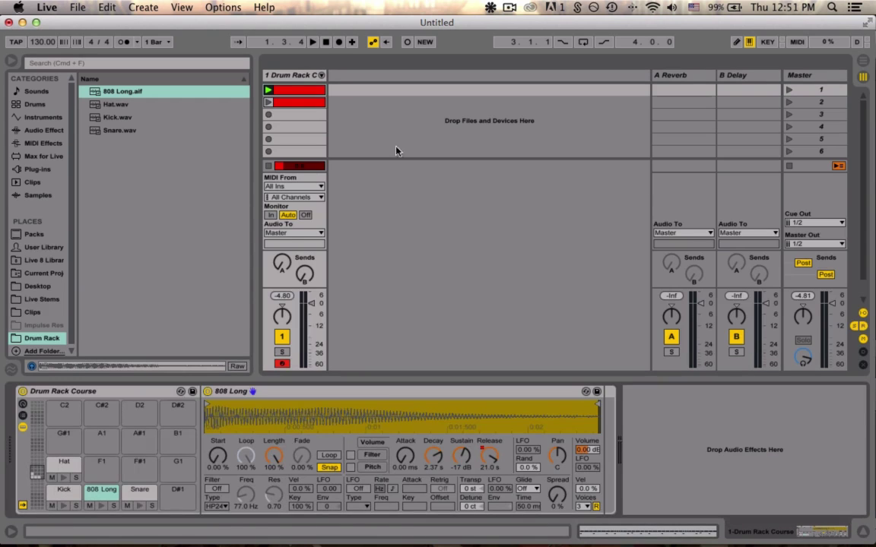
Drop the second drum clip into the Arrangement and click Back to Arrangement so the clips play.
click(298, 102)
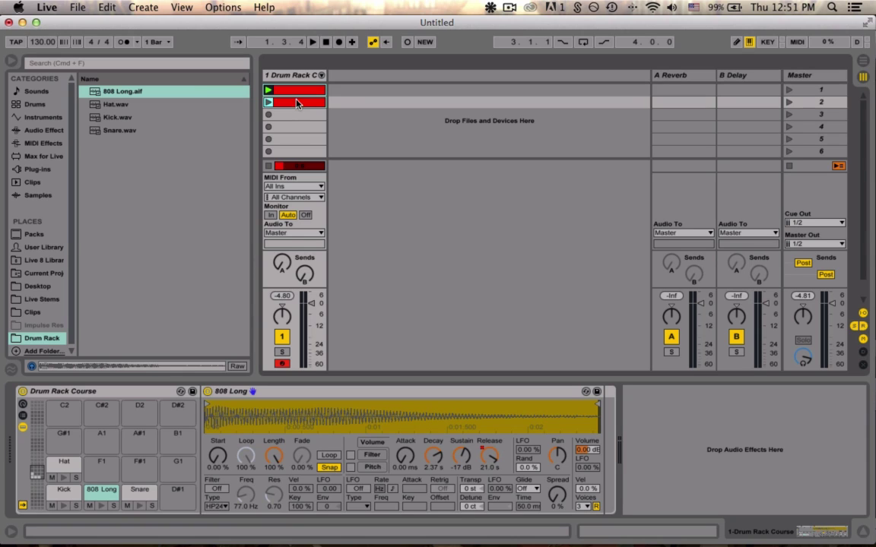
drag(286, 92, 271, 141)
key(Tab)
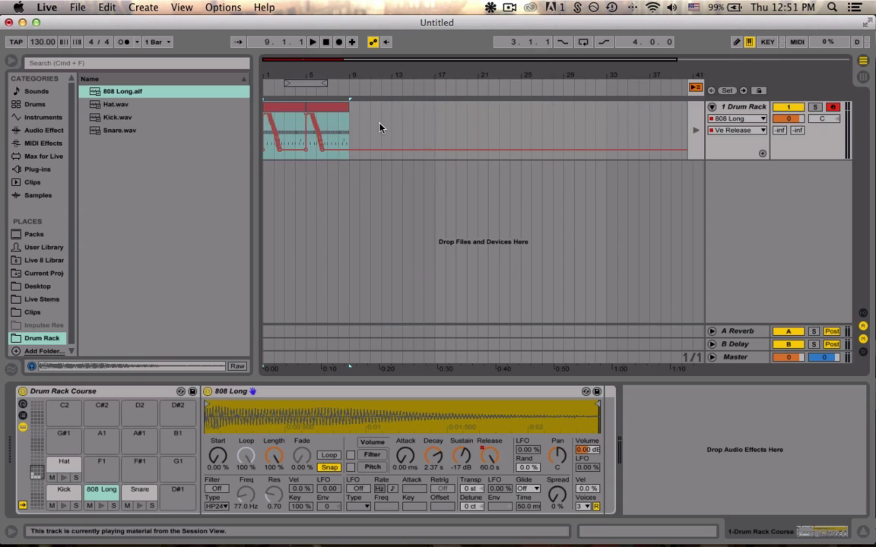
click(695, 89)
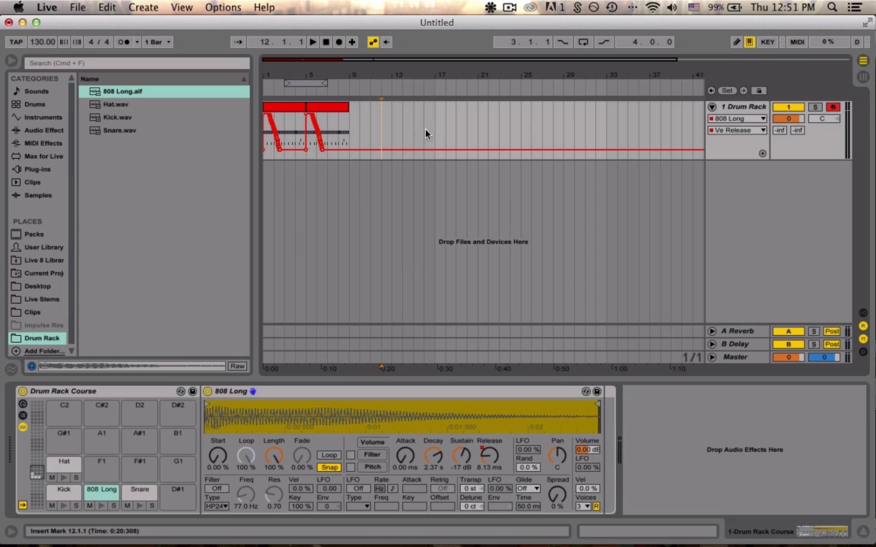
click(328, 111)
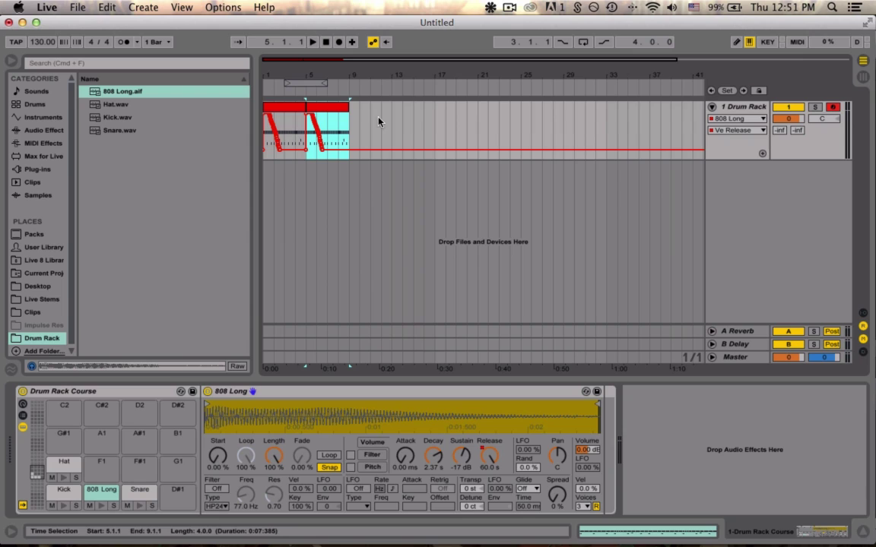
click(606, 127)
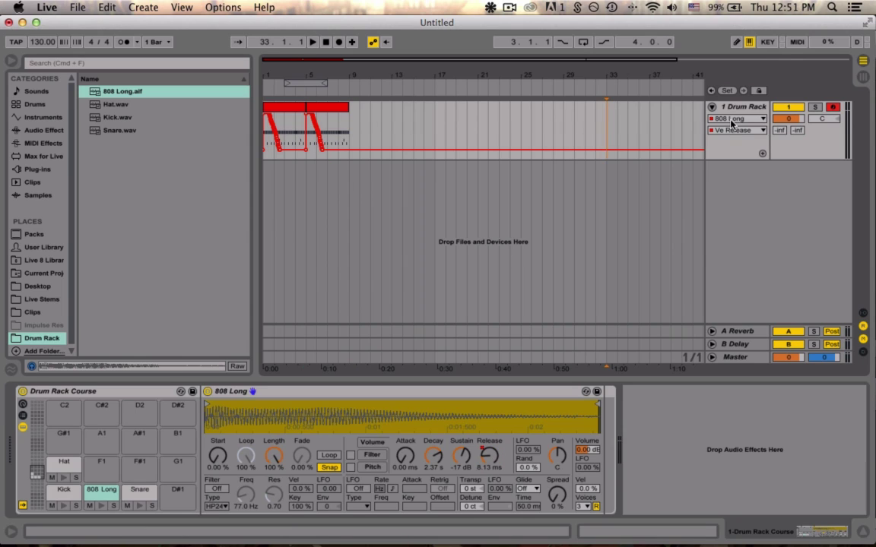
Add an 808 Long Release automation lane in the Arrangement, then return to Session view.
click(733, 119)
click(747, 191)
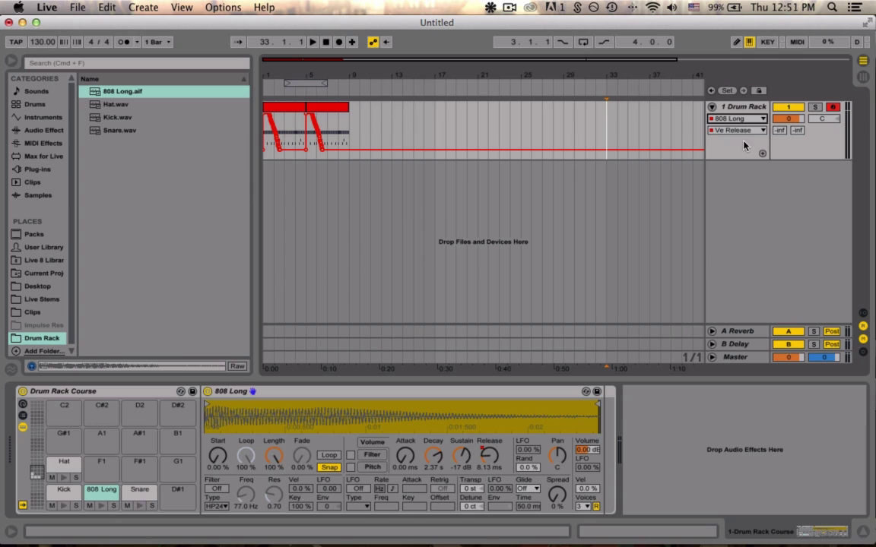
right_click(486, 465)
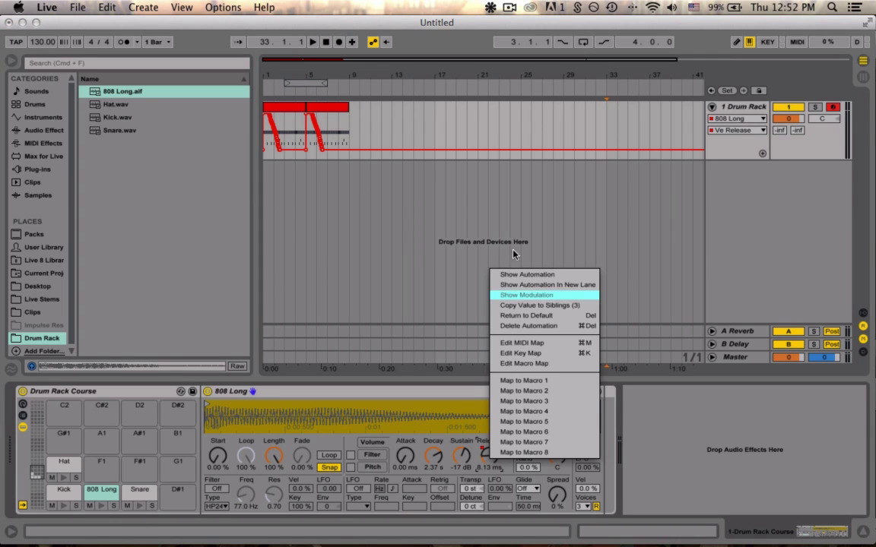
click(527, 290)
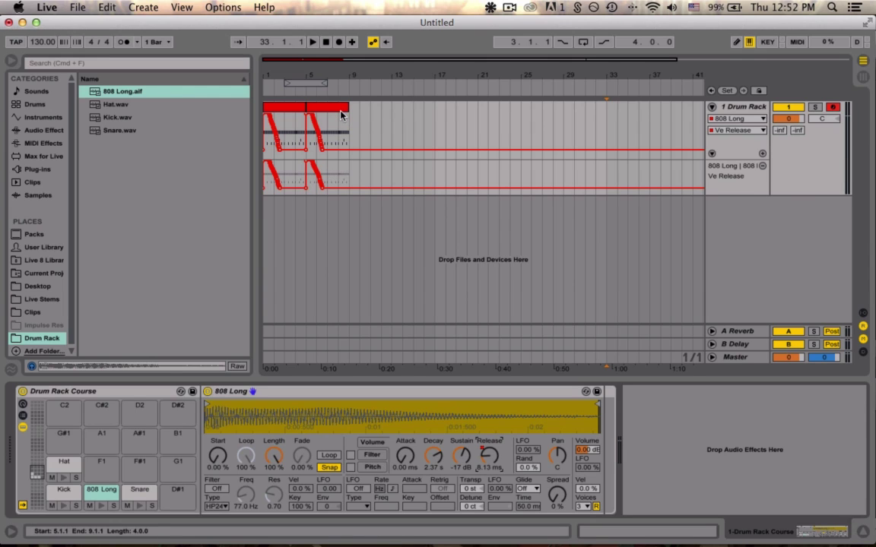
key(Tab)
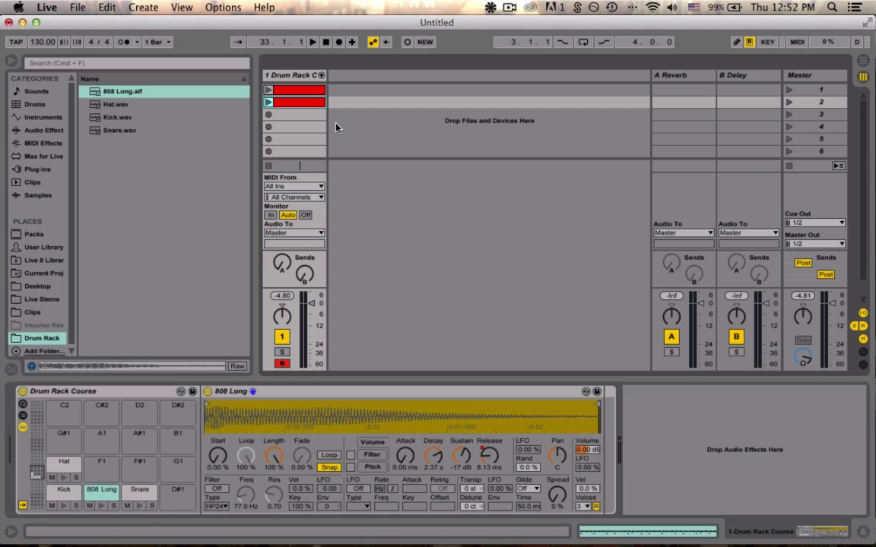